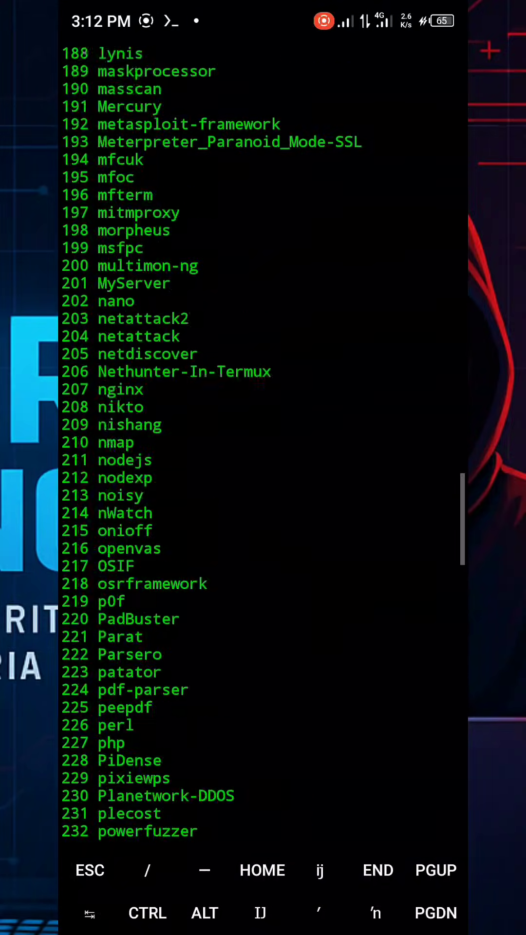
scroll(263, 468, "up", 5)
scroll(264, 467, "up", 5)
scroll(263, 468, "up", 5)
scroll(263, 468, "up", 5)
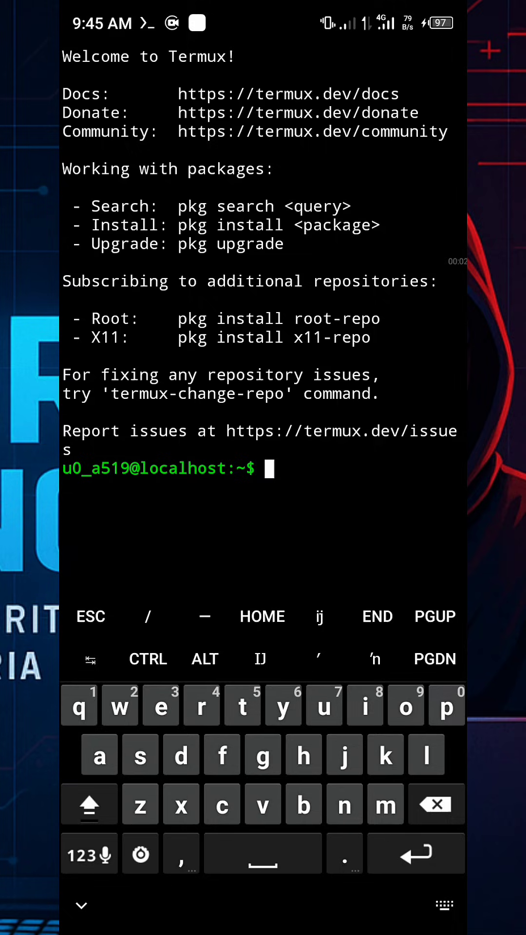
type("pkg update")
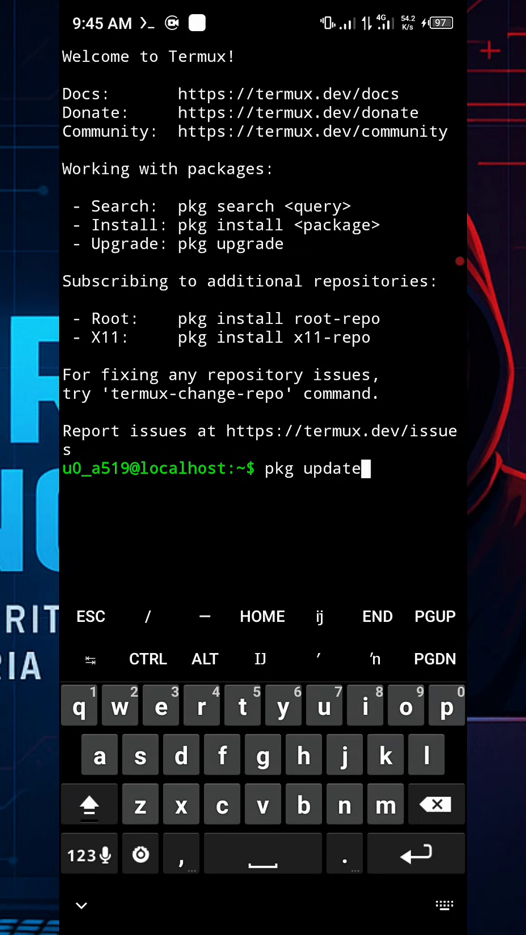
Update Termux package lists, clear the screen, and install git, fixing typos.
key("Return")
type("clear")
key("Return")
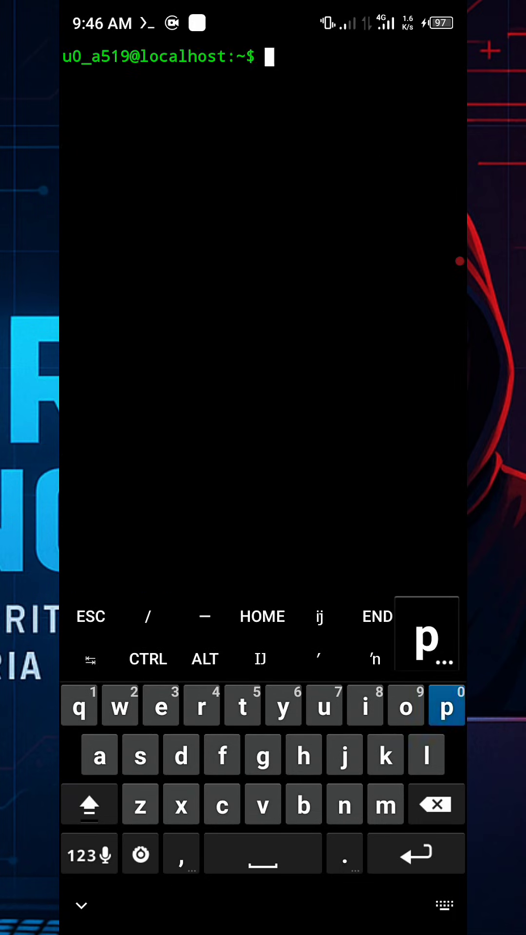
type("pkg ")
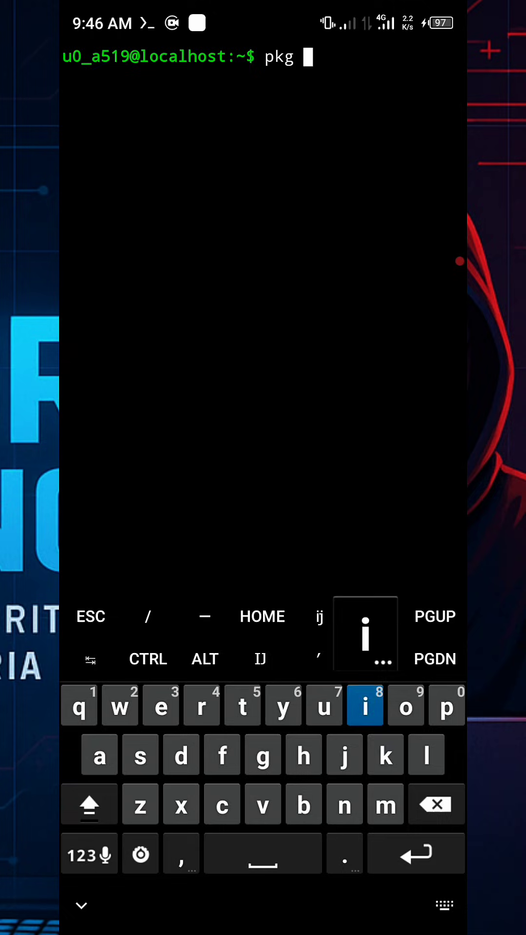
type("instz")
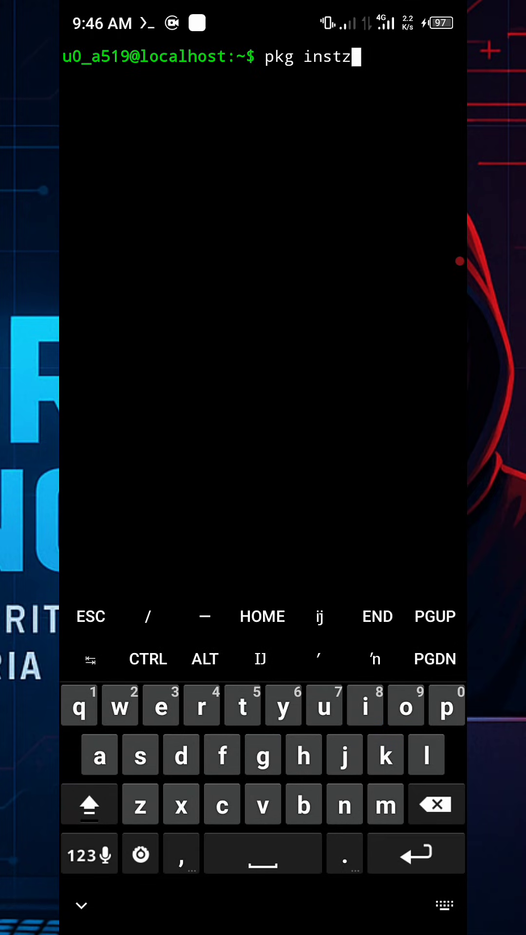
key("BackSpace")
type("al")
type("l gut")
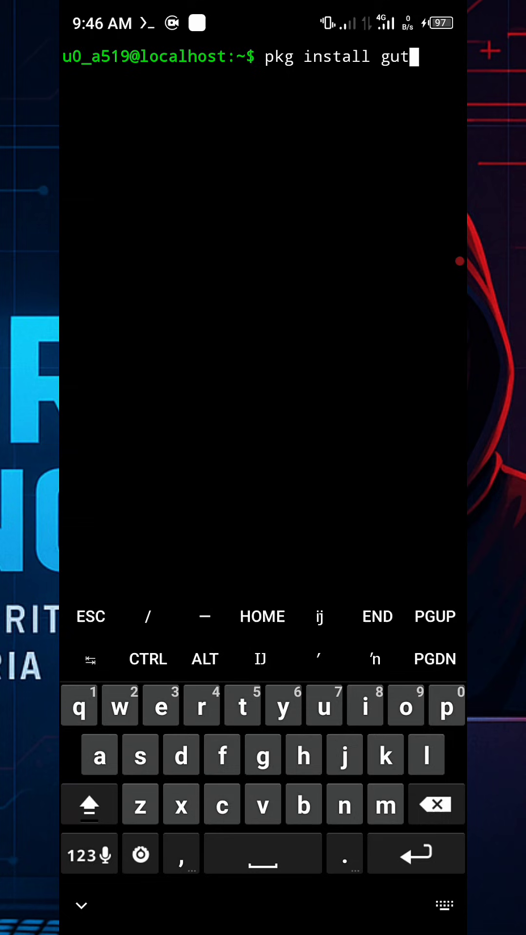
key("BackSpace")
key("BackSpace")
type("it")
key("Return")
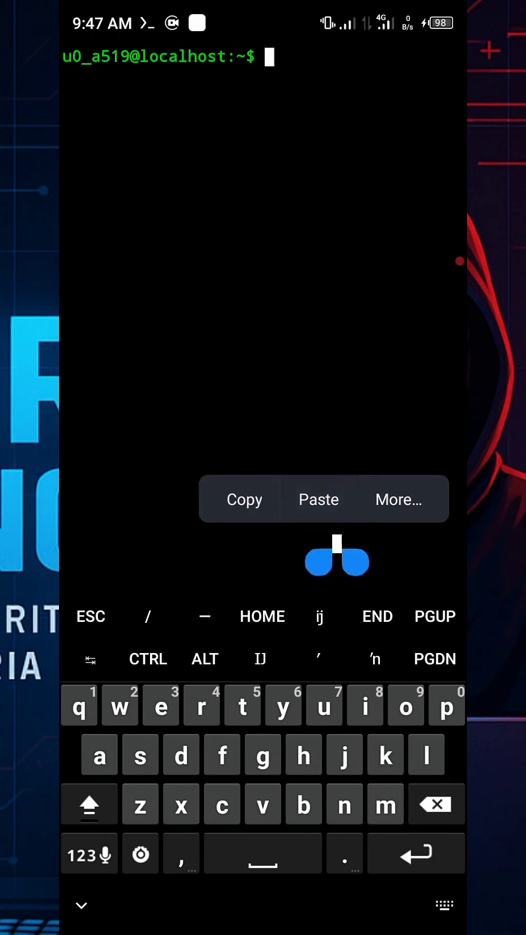
left_click(317, 499)
left_click(263, 292)
left_click(124, 93)
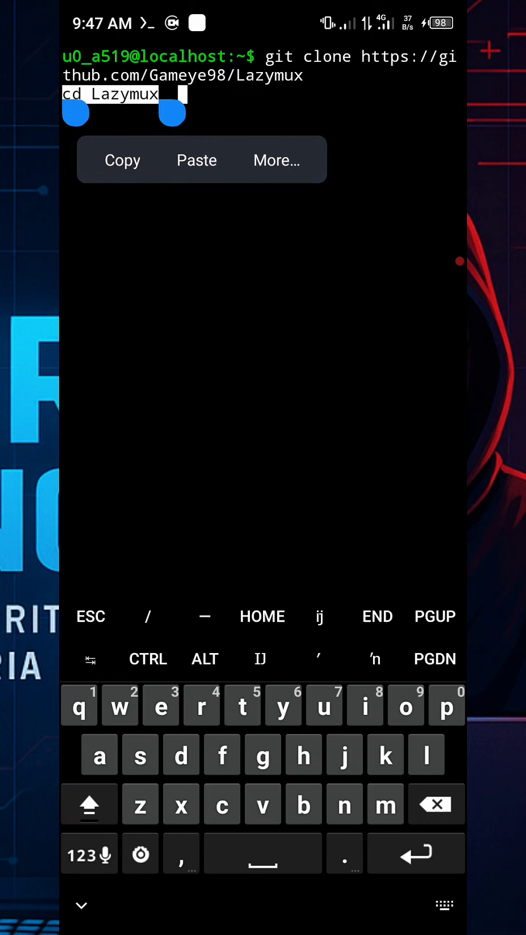
key("BackSpace")
key("BackSpace")
key("BackSpace")
key("BackSpace")
key("BackSpace")
key("BackSpace")
key("BackSpace")
key("Return")
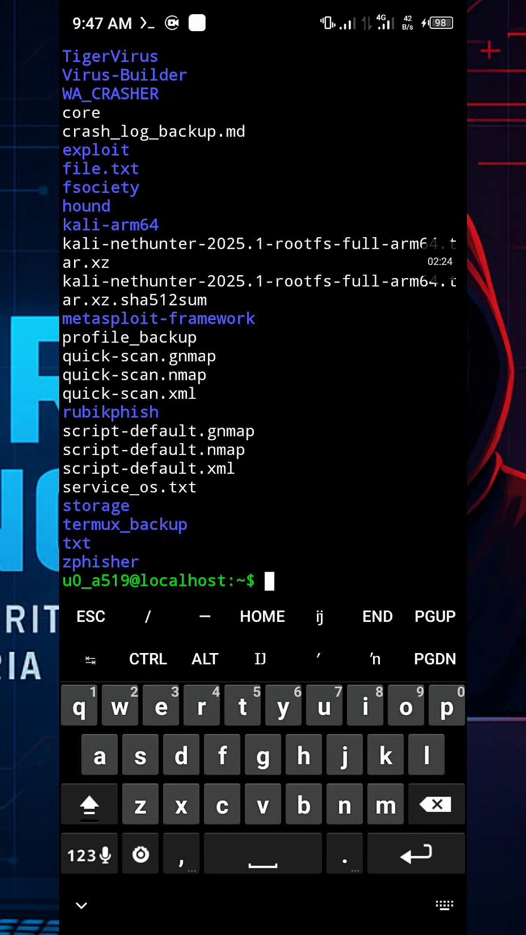
Enter the Lazymux folder, list its files including lazymux.py, and clear the screen.
left_click(376, 505)
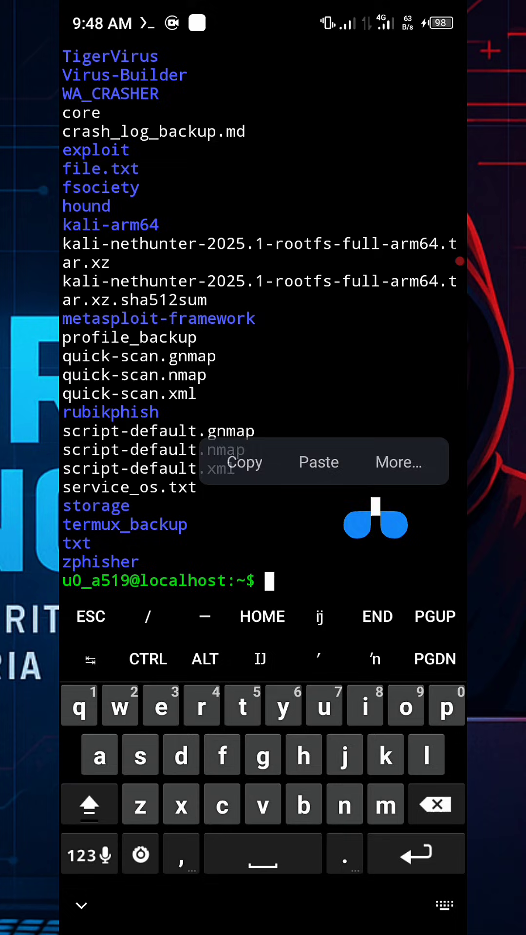
left_click(318, 461)
left_click(263, 855)
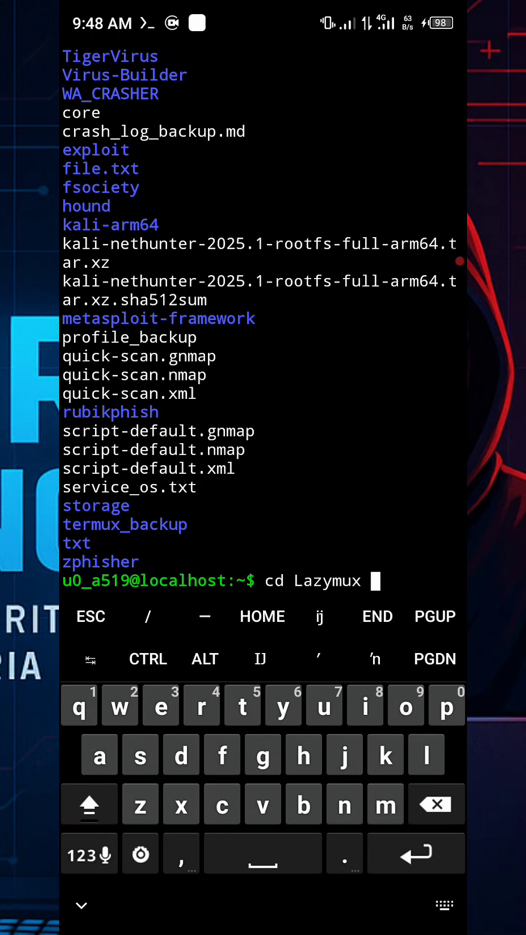
key("Return")
type("ls")
key("Return")
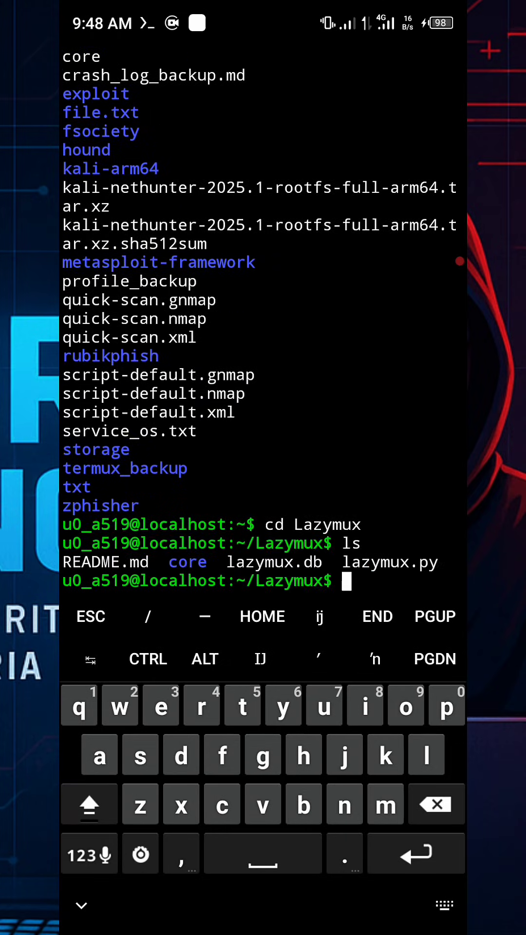
type("clear")
key("Return")
type("pyt")
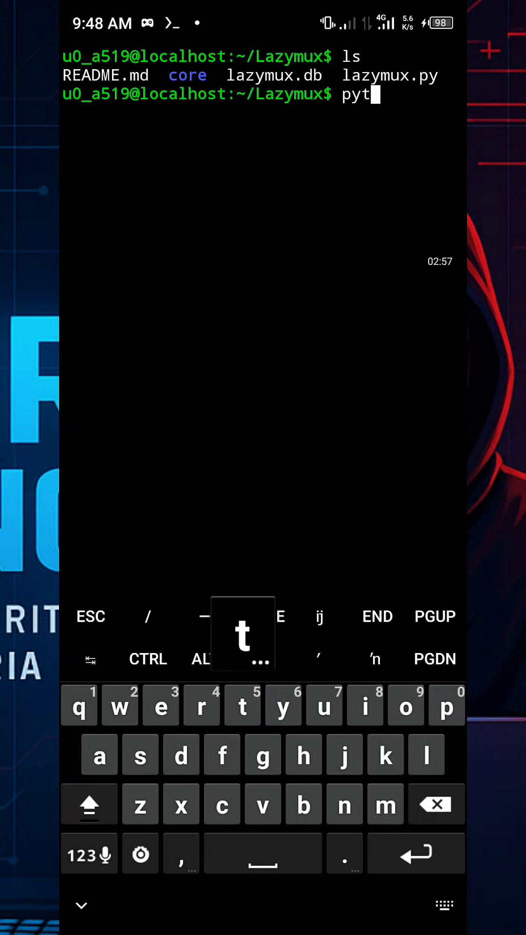
type("hon ")
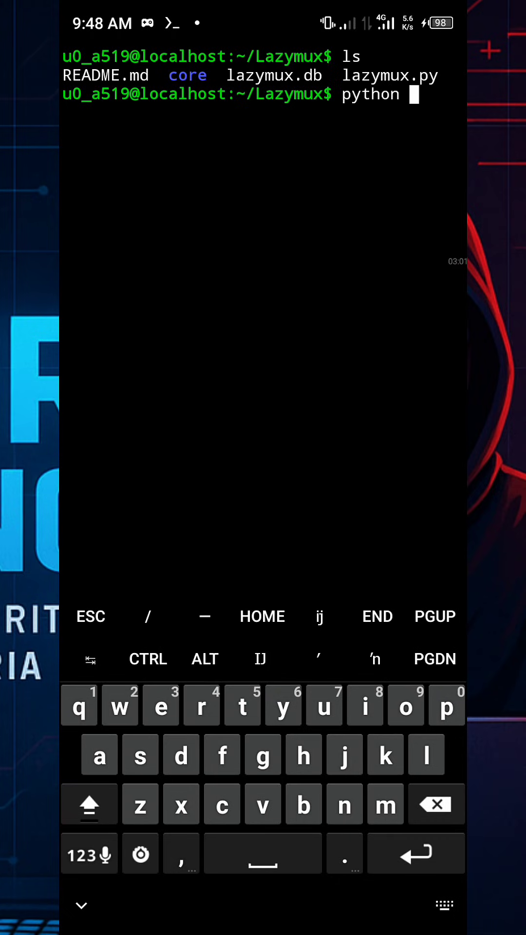
type("lazy")
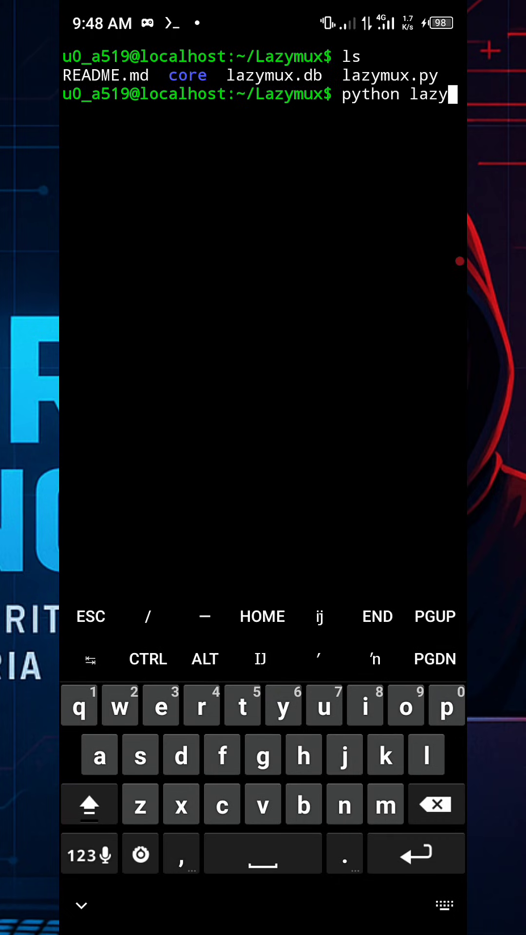
type("mux")
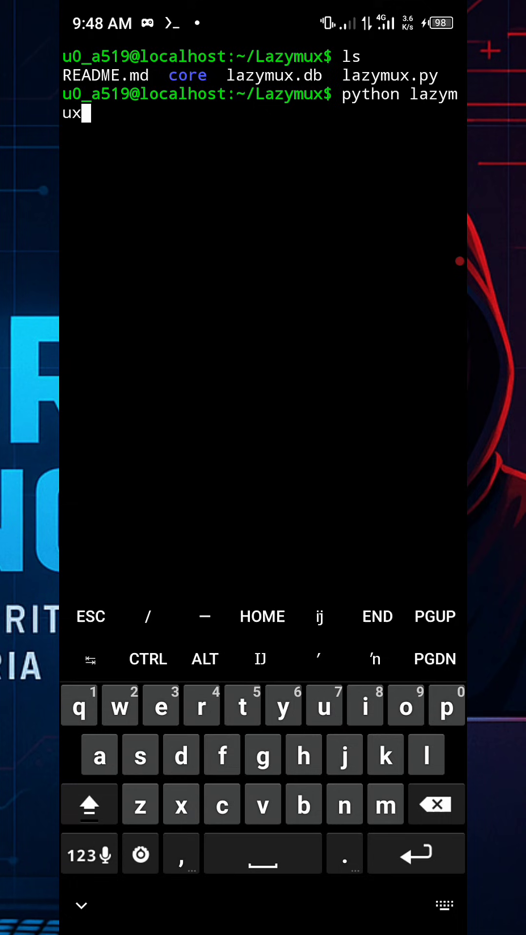
type(".py")
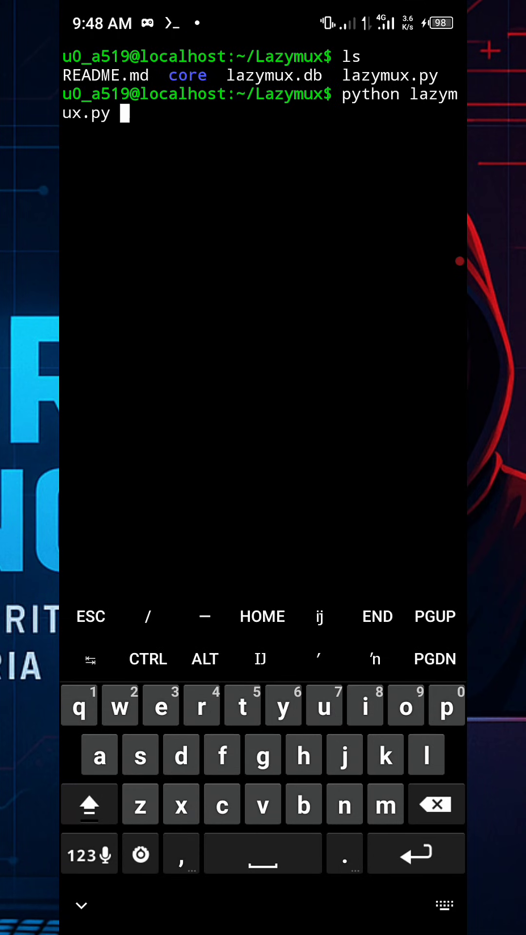
Run python lazymux.py and reveal the full banner and category menu.
key("Return")
type("set_install")
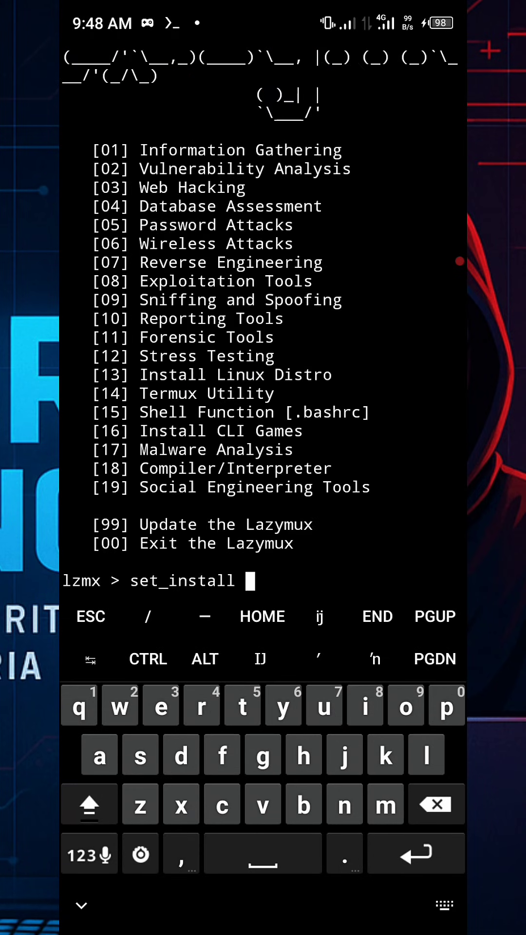
left_click(82, 905)
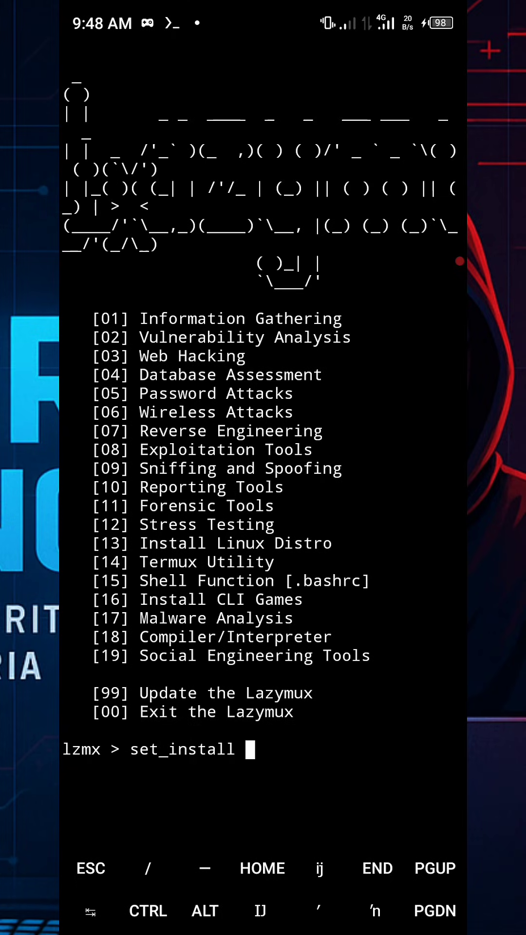
Enter option 99 at set_install to update Lazymux, which reports already up to date.
left_click(263, 512)
left_click(102, 904)
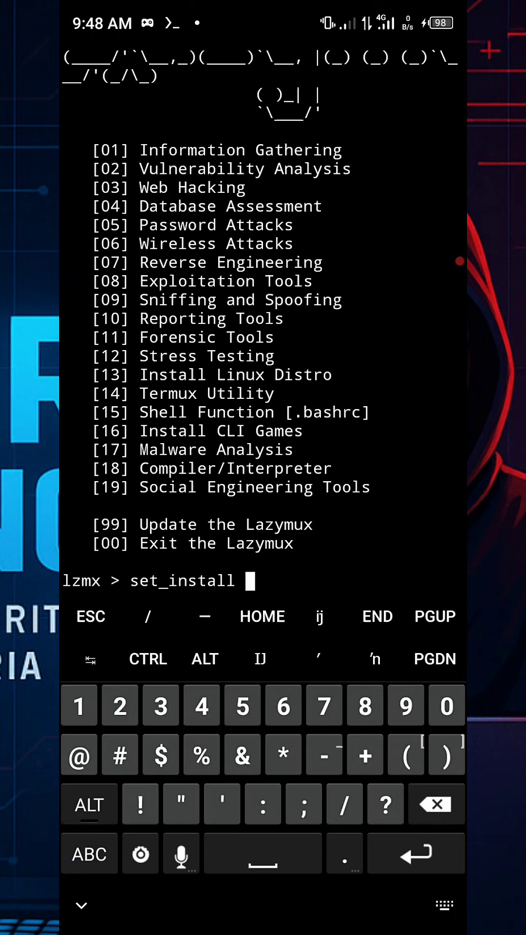
type("98")
key("BackSpace")
type("9")
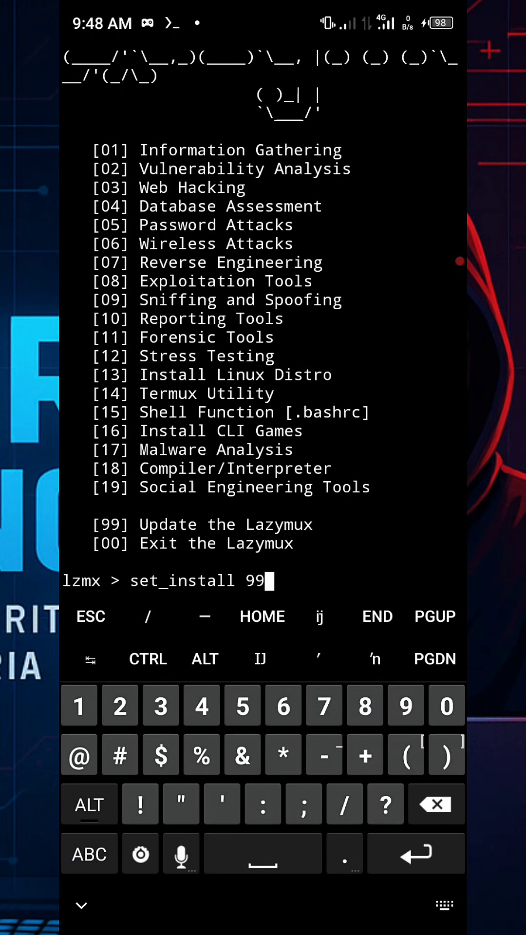
key("Return")
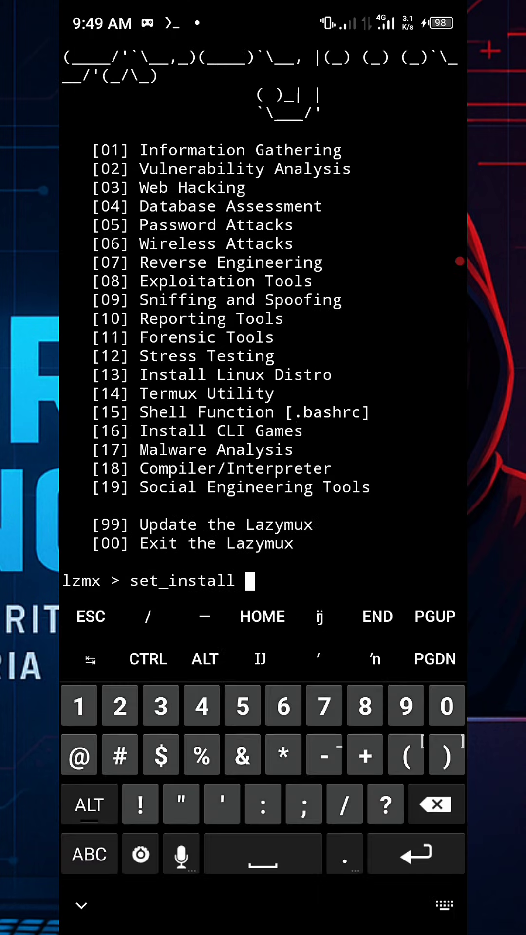
type("0")
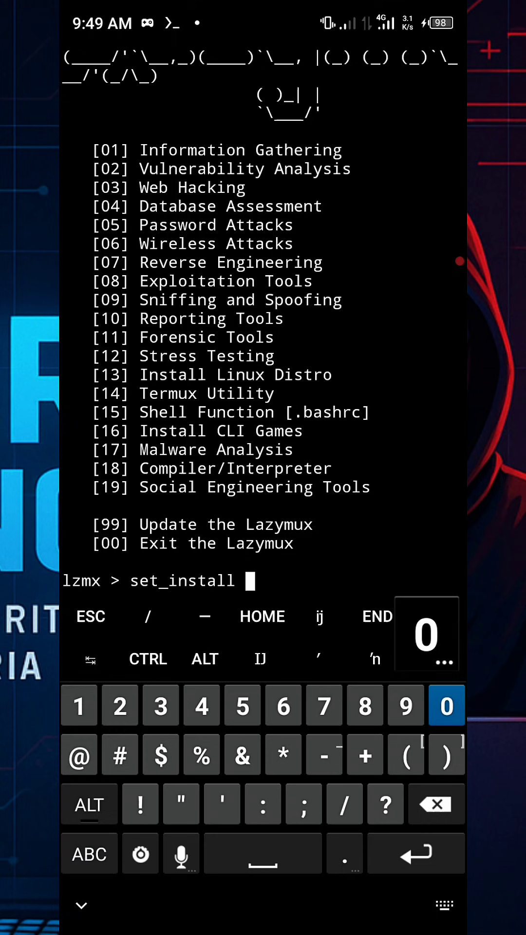
type("1")
Browse the Information Gathering (01) and Vulnerability Analysis (02) tool lists.
key("Return")
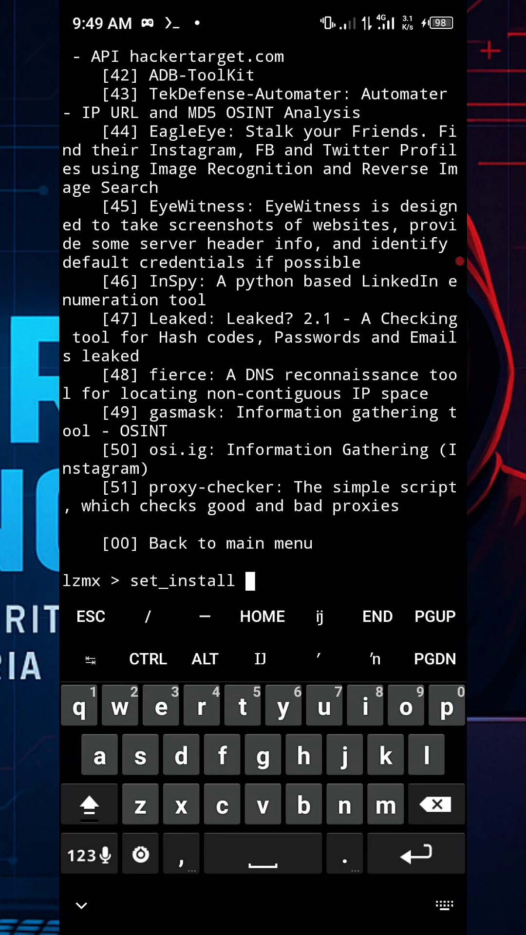
scroll(264, 467, "up", 10)
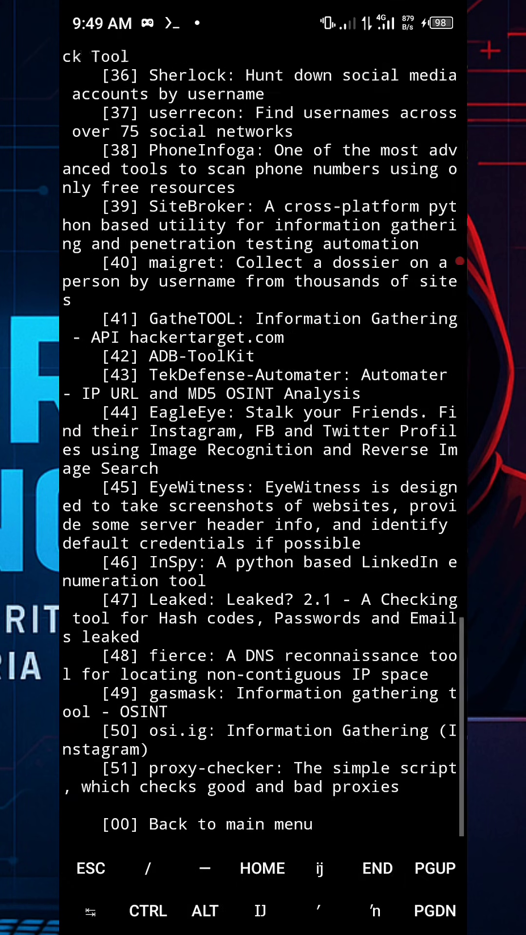
scroll(263, 468, "up", 10)
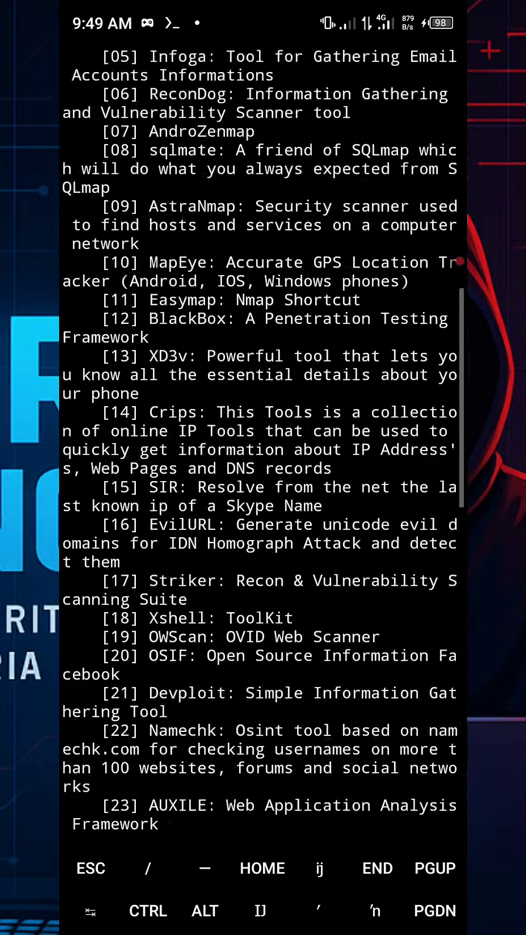
scroll(263, 468, "down", 2)
scroll(263, 468, "down", 5)
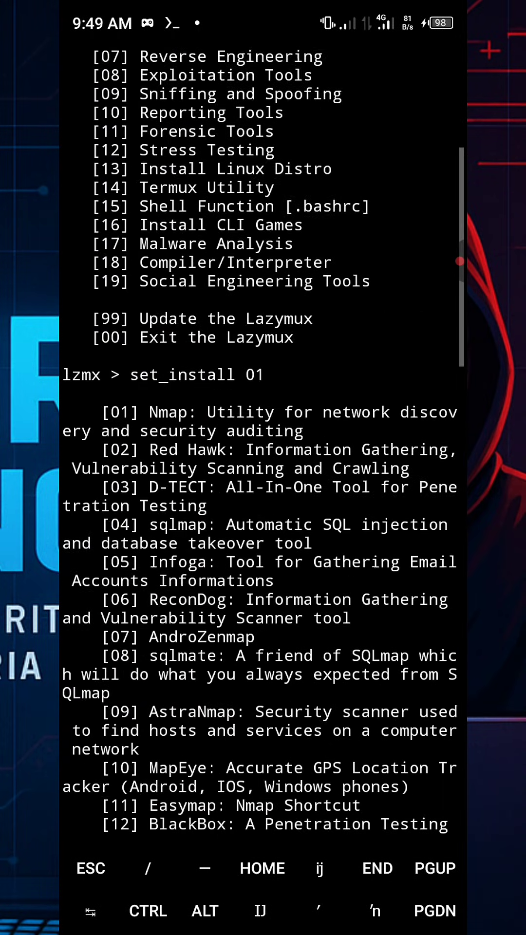
scroll(263, 467, "down", 5)
scroll(263, 468, "down", 5)
scroll(263, 468, "down", 8)
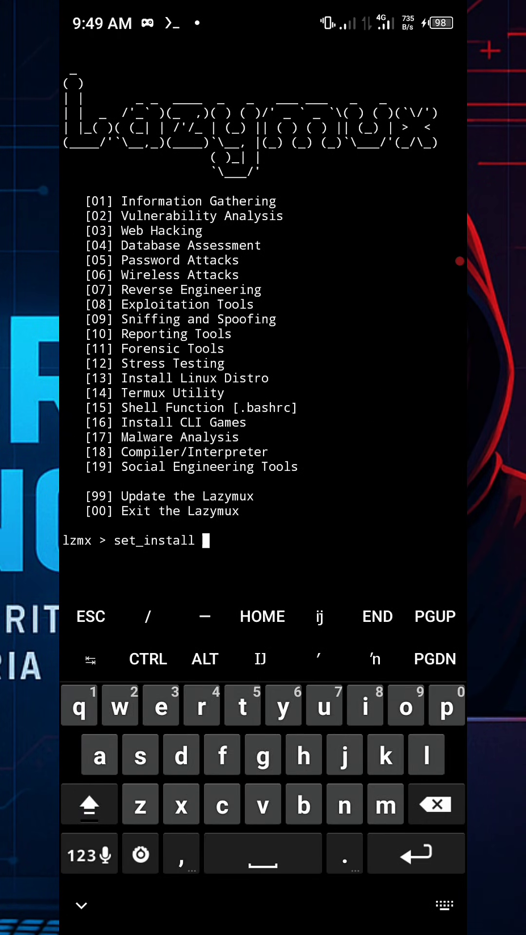
left_click(89, 855)
left_click(446, 706)
left_click(119, 705)
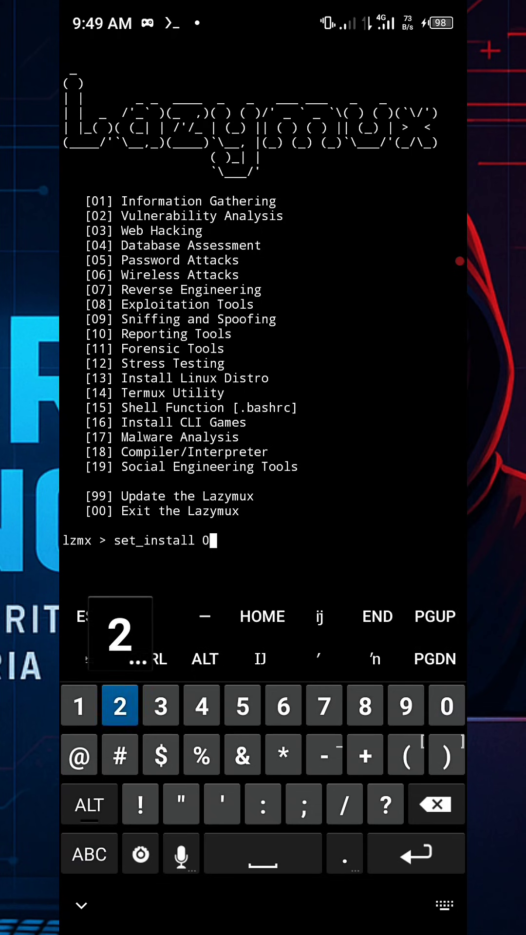
left_click(416, 855)
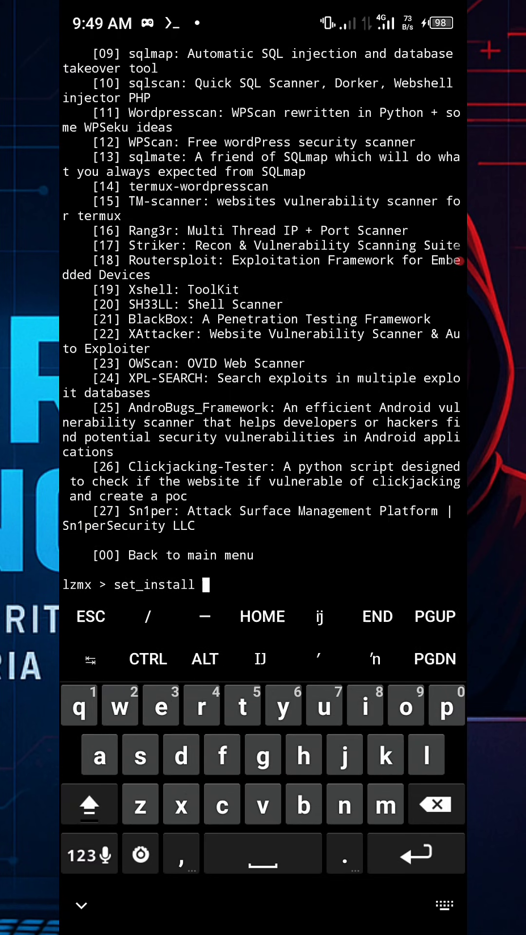
left_click(81, 905)
scroll(263, 366, "up", 5)
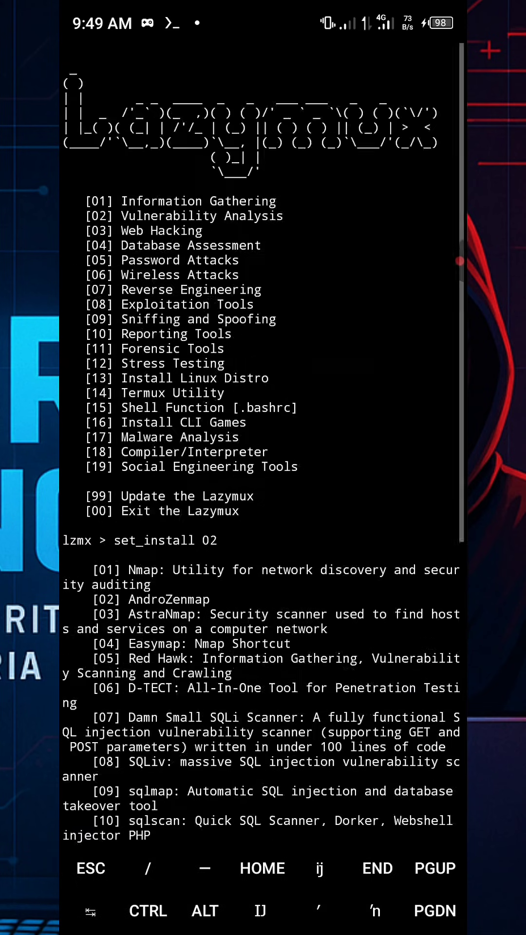
scroll(264, 439, "down", 3)
scroll(263, 438, "down", 5)
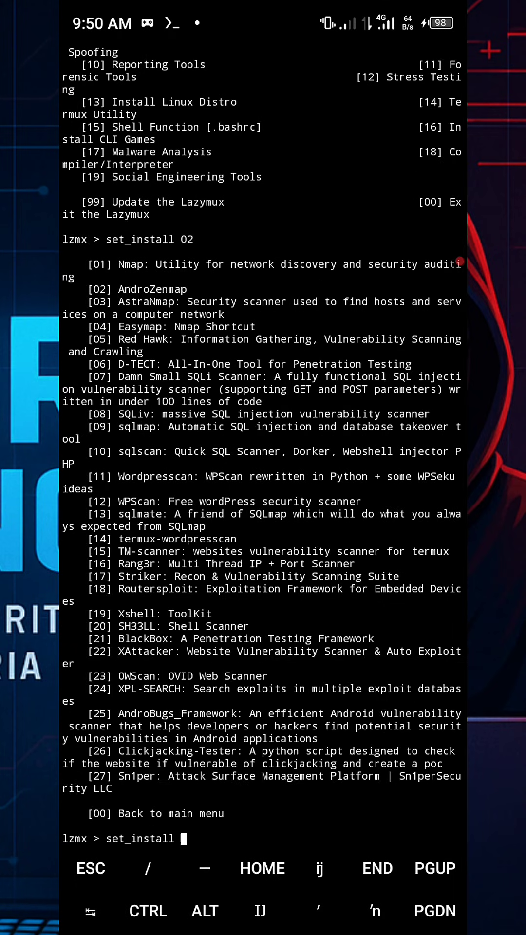
Clear the repeated category number and prepare to enter 00.
left_click(263, 838)
type("02")
key("BackSpace")
key("BackSpace")
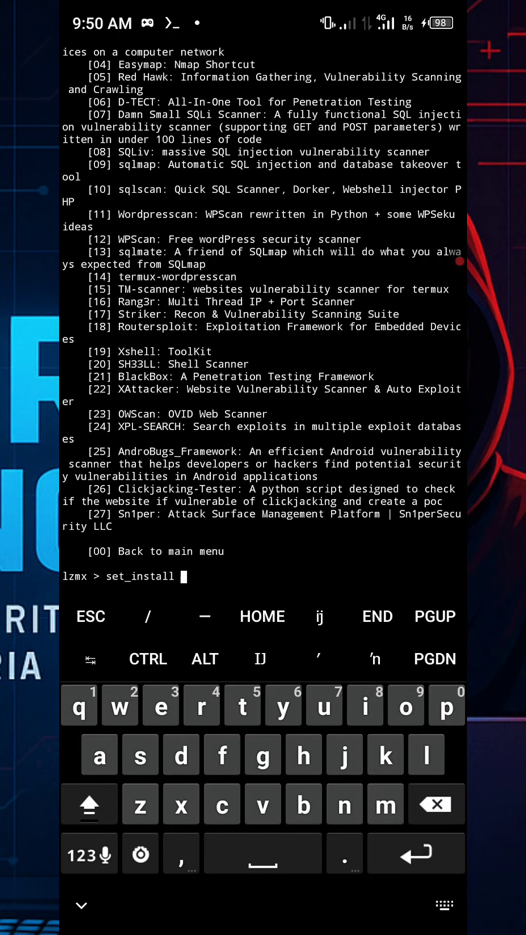
left_click(89, 855)
type("00")
Return to the main menu and open Malware Analysis (17) to read its seven tools.
key("Return")
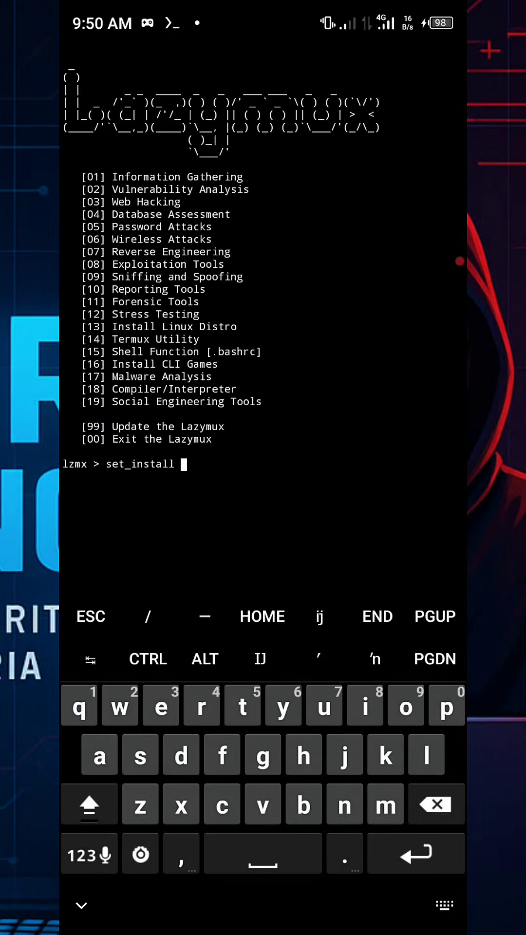
left_click(89, 856)
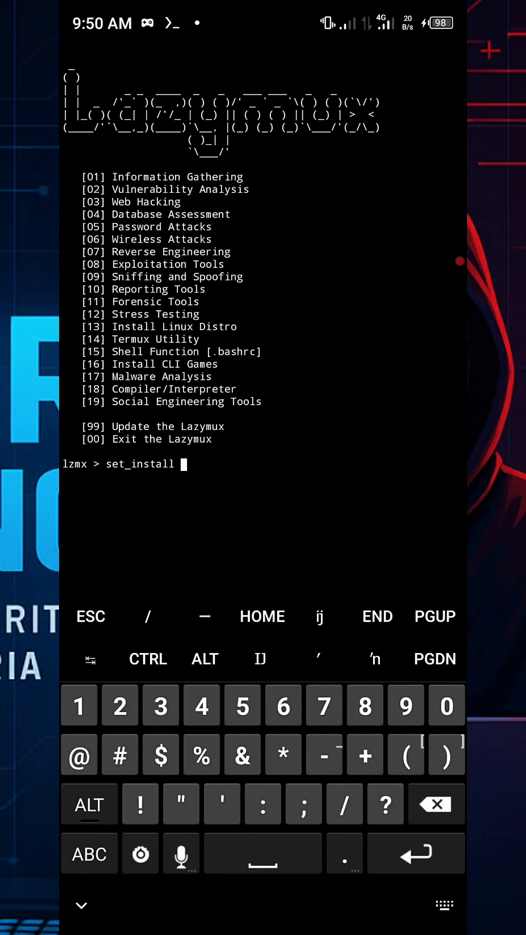
type("17")
key("Return")
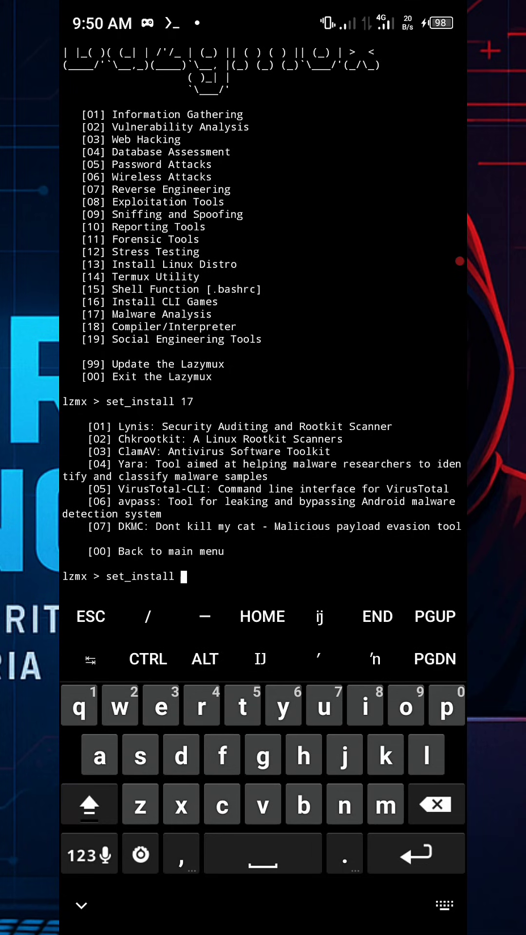
left_click(82, 904)
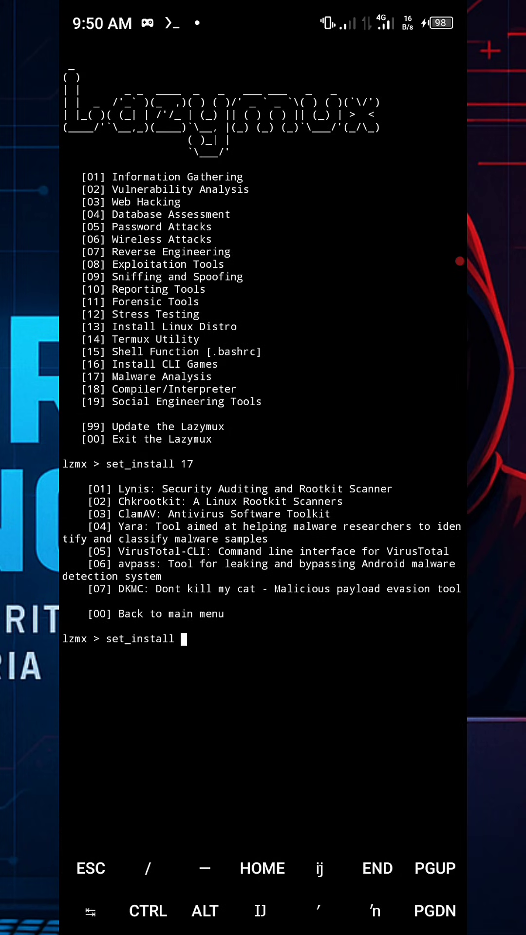
Enter 00 to go back to the Lazymux main category menu.
left_click(263, 730)
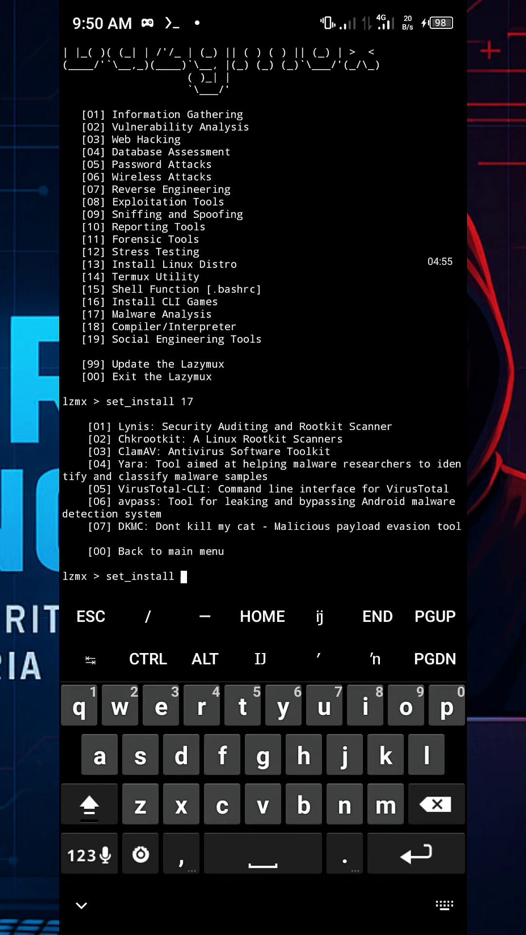
left_click(89, 855)
type("00")
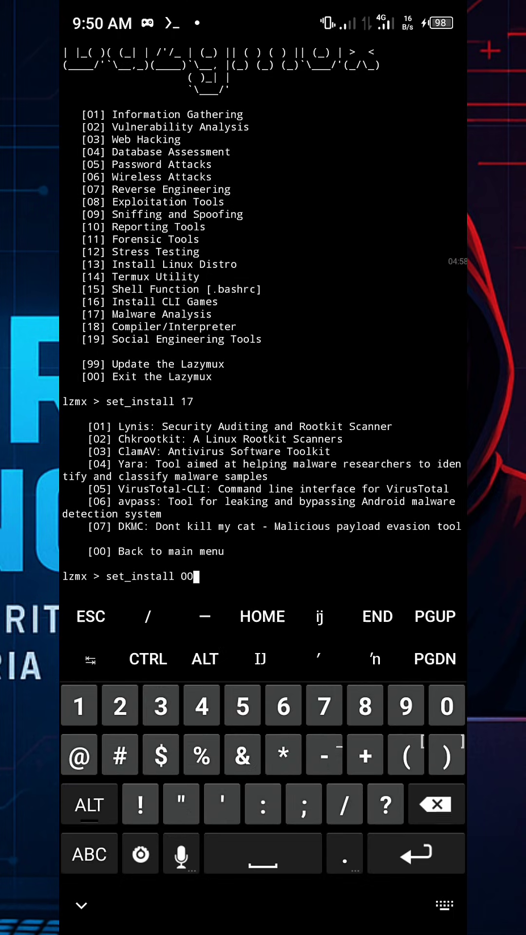
key("Return")
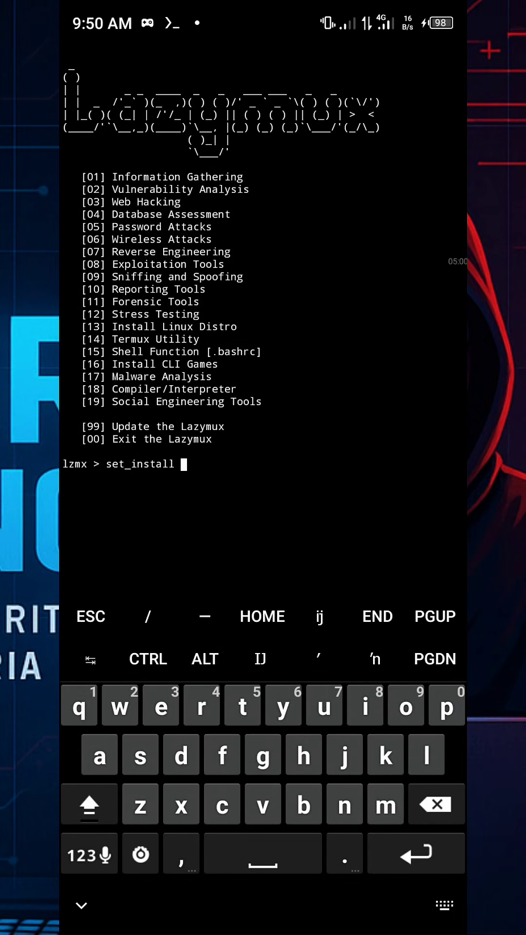
Enter 19 to list the eleven Social Engineering tools, then begin typing a choice.
left_click(90, 855)
type("19")
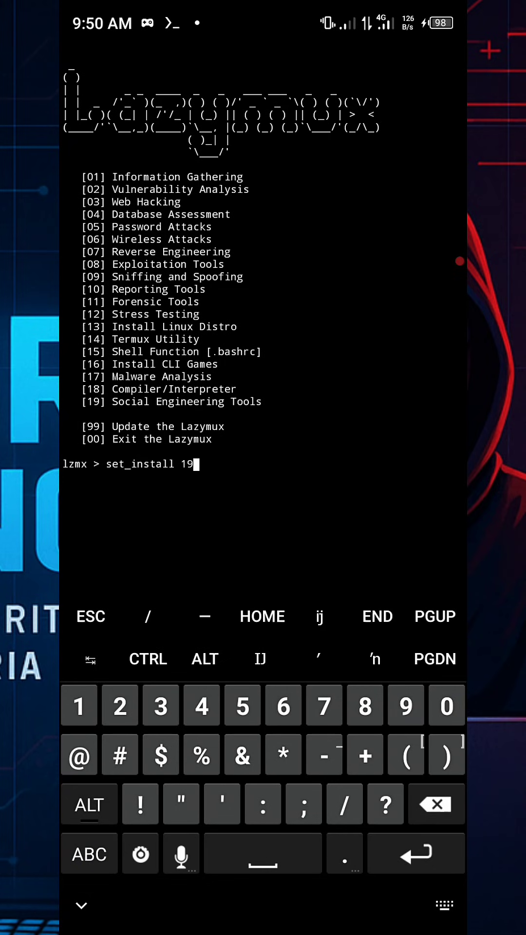
key("Return")
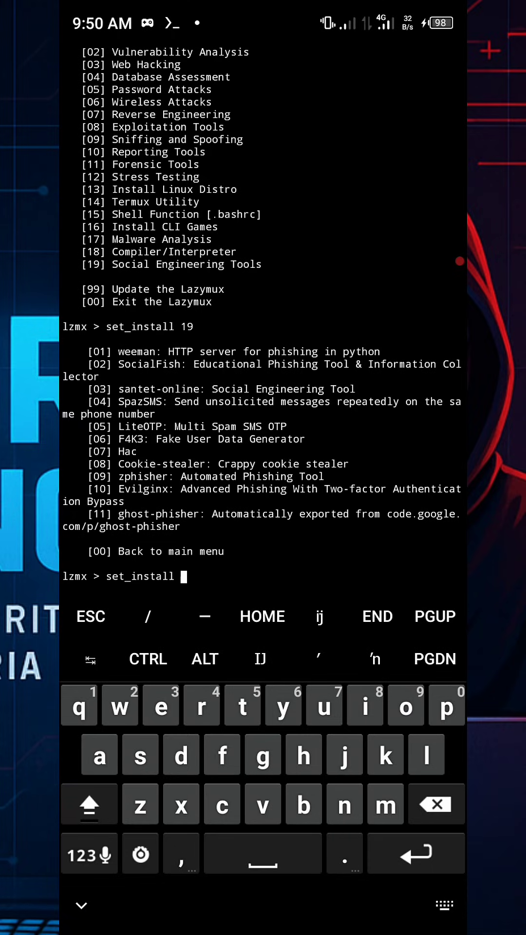
left_click(88, 855)
type("0")
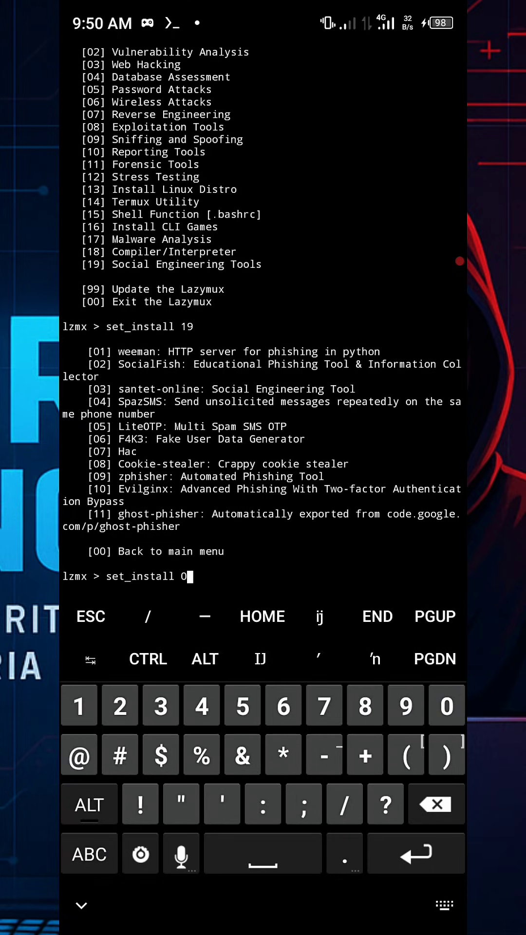
type("5")
Enter 05 to install LiteOTP and watch the package checks and phar download.
key("Return")
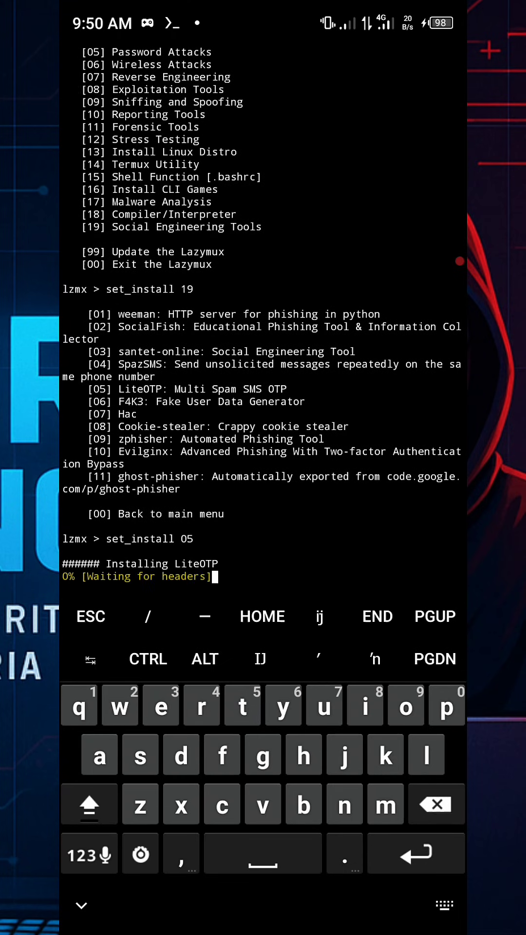
left_click(82, 904)
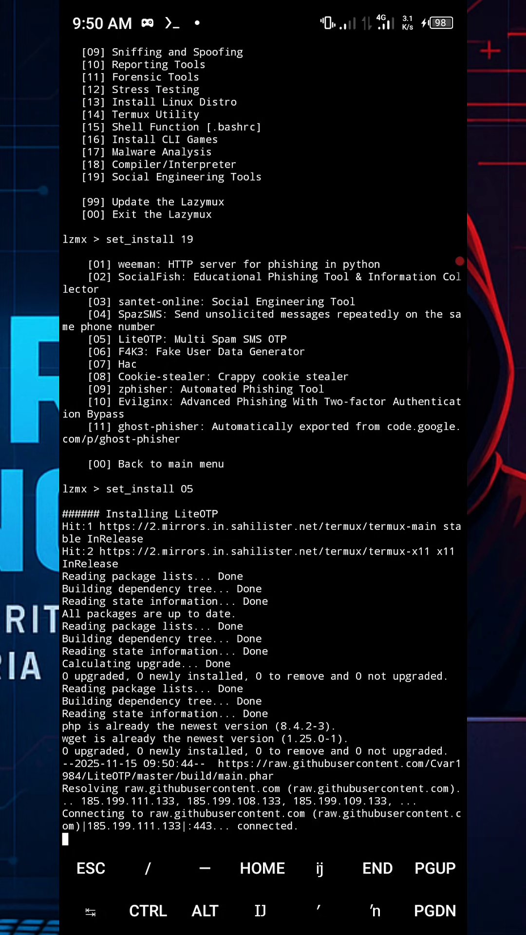
scroll(263, 467, "up", 5)
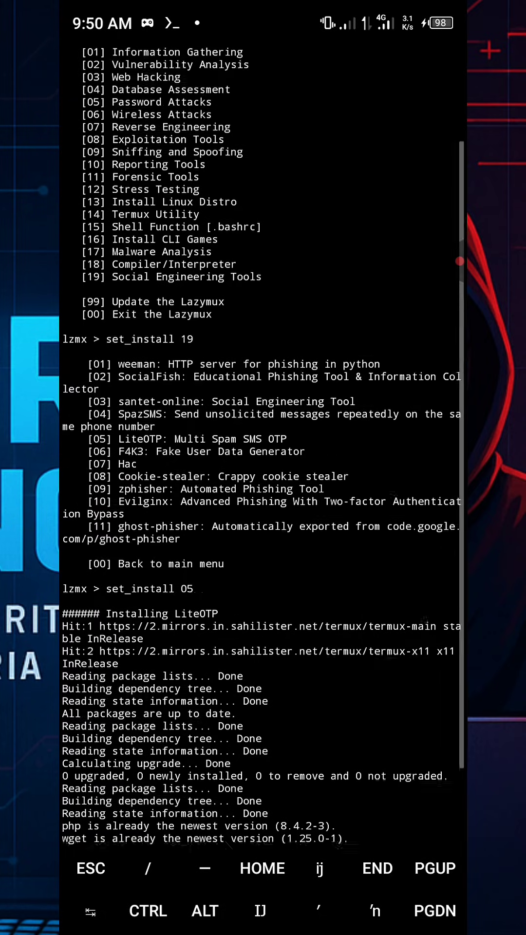
scroll(264, 468, "up", 3)
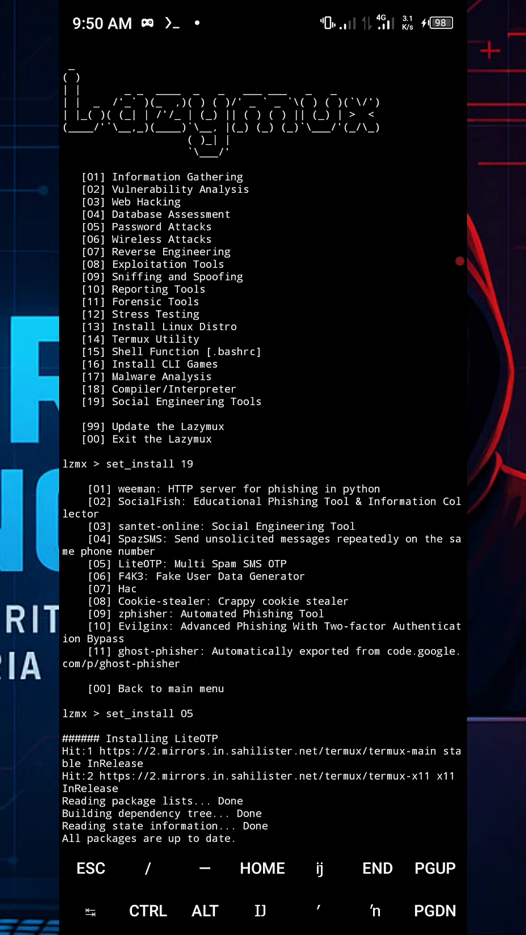